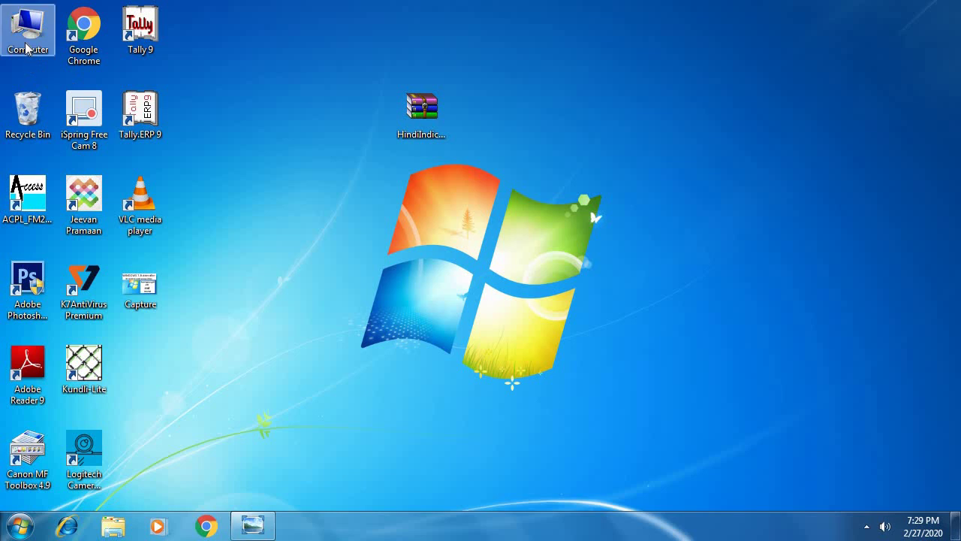
Step: View the computer's basic system information in a maximized System window, then close it
right_click(27, 42)
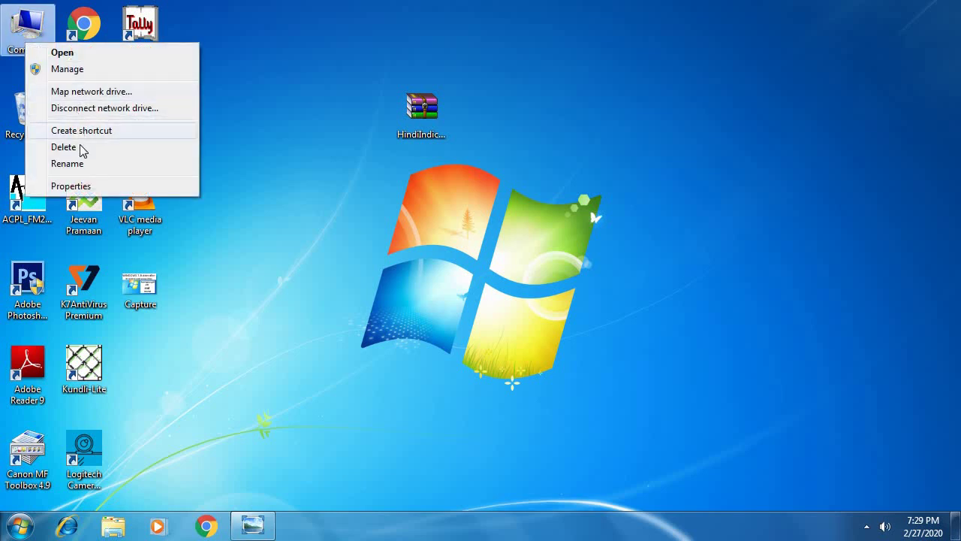
left_click(83, 187)
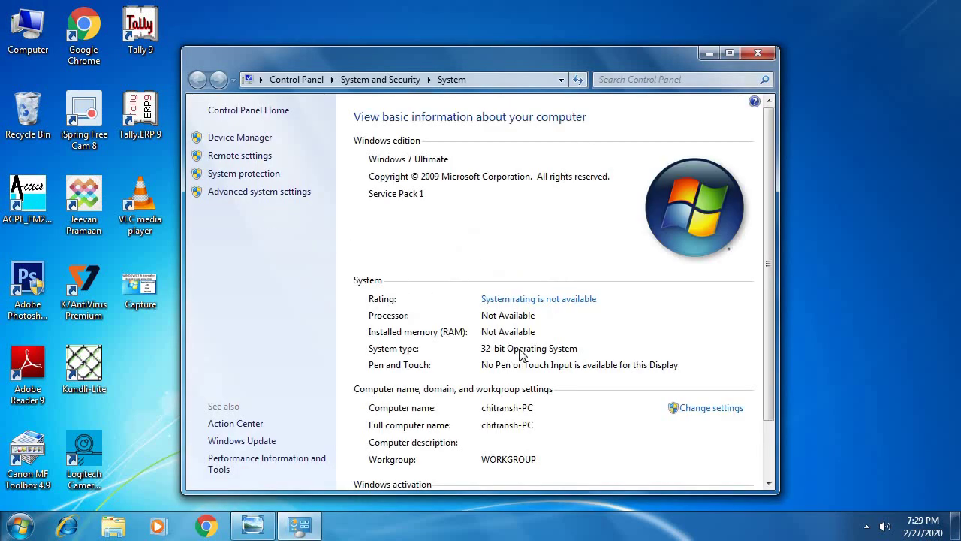
left_click(729, 53)
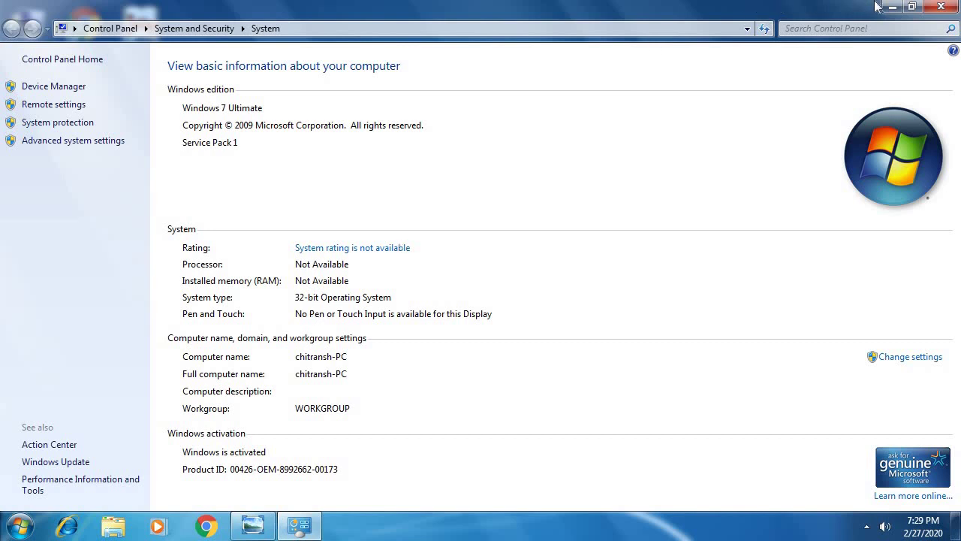
left_click(938, 7)
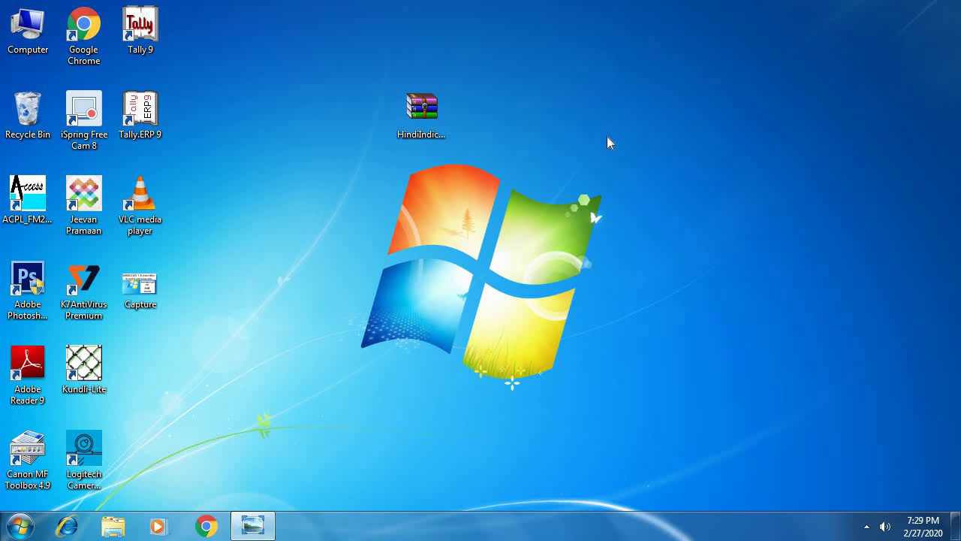
Step: Extract the HindiIndic archive to the Desktop and move the new folder to the top centre
left_click_drag(413, 133, 544, 123)
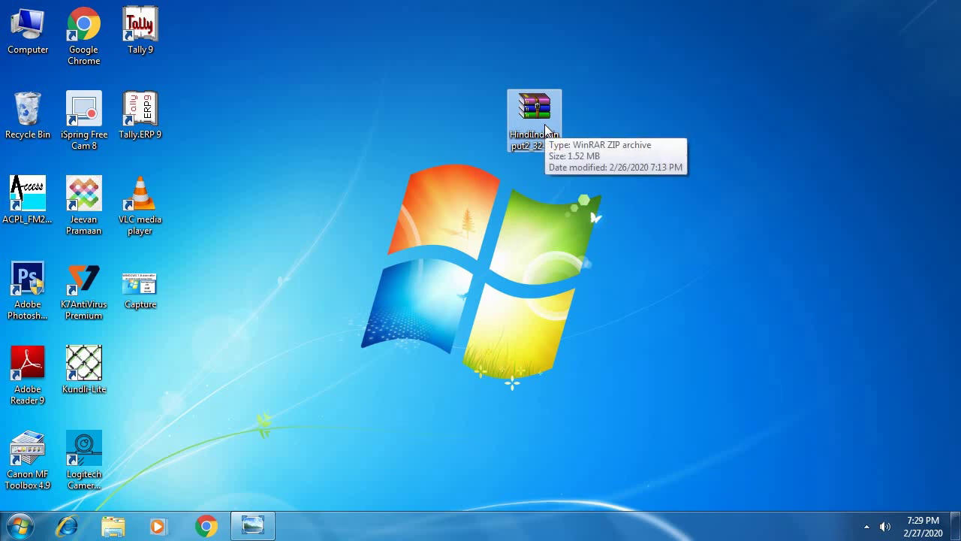
right_click(544, 124)
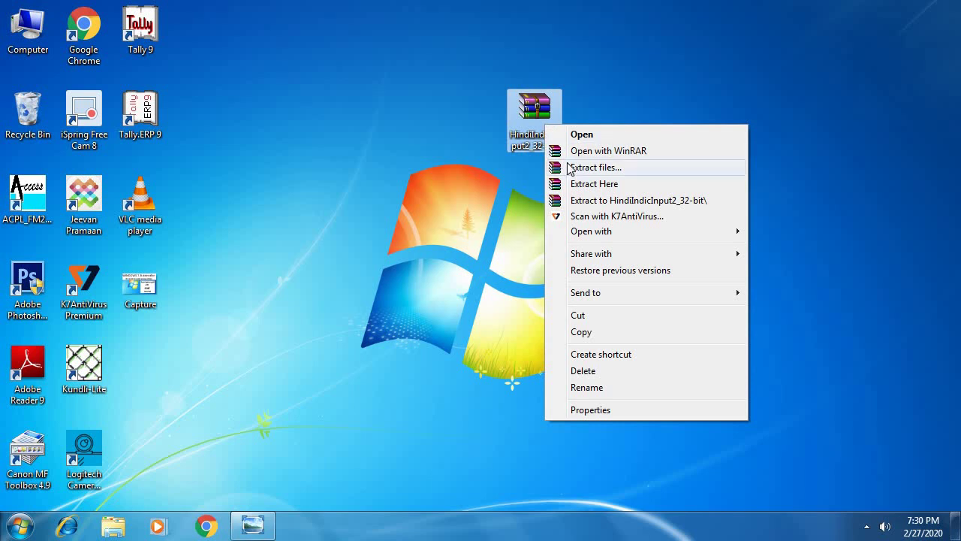
left_click(593, 167)
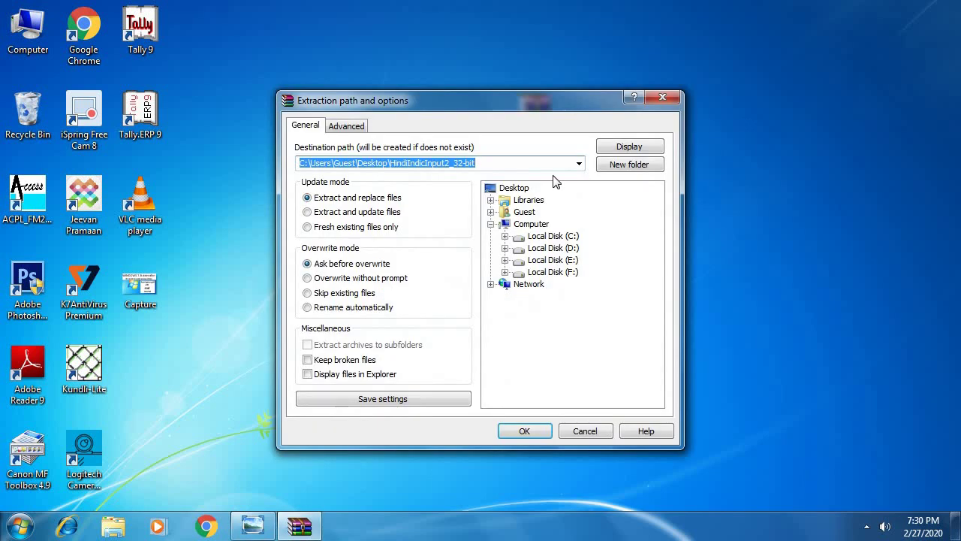
left_click(511, 431)
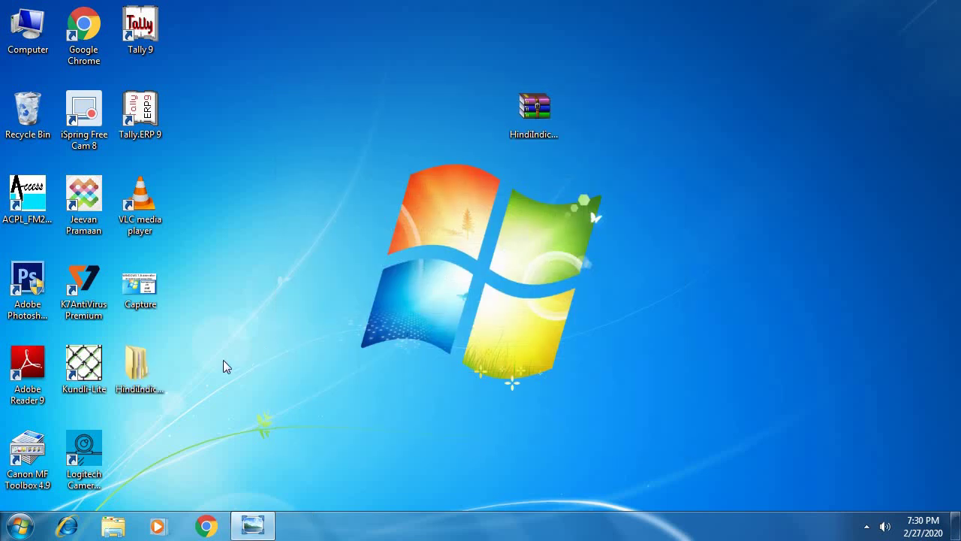
left_click_drag(152, 379, 396, 160)
Step: Open HindiIndicInput2_32-bit, then its Hindi Indic Input 2 32-Bit subfolder, and launch the installer
left_click(396, 159)
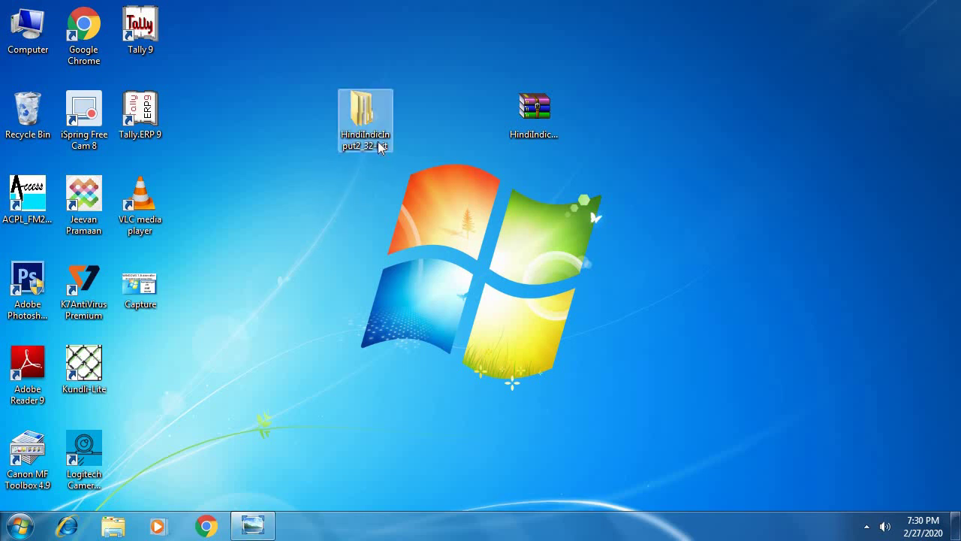
left_click(370, 144)
double_click(370, 144)
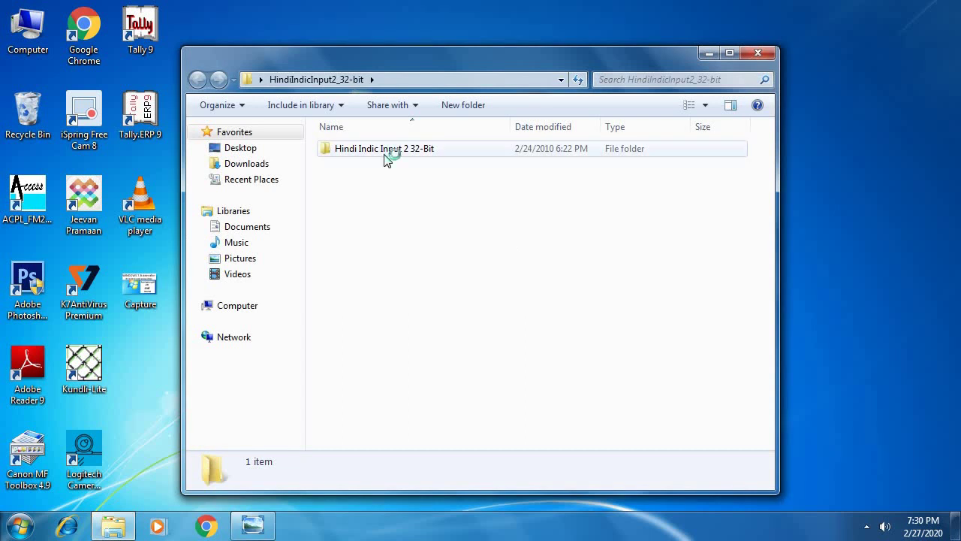
double_click(385, 154)
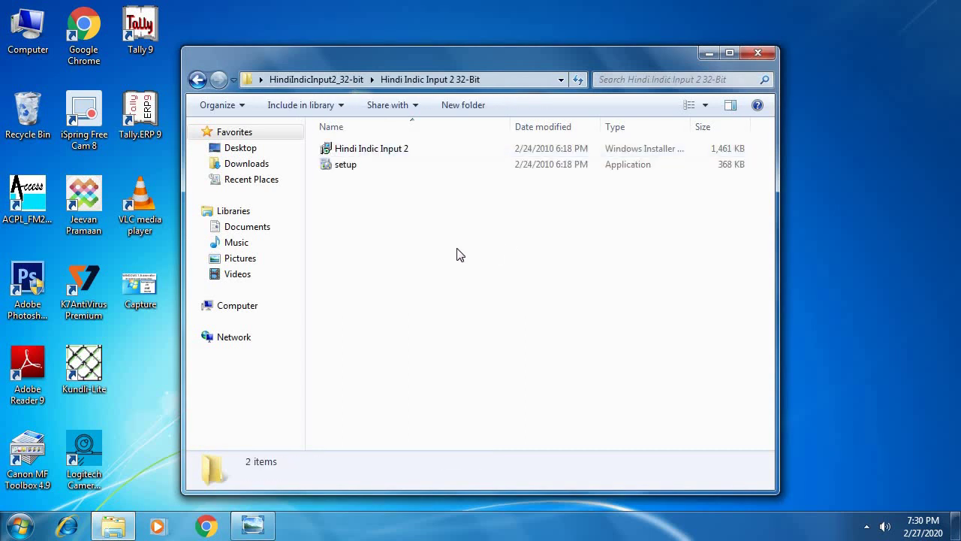
double_click(352, 155)
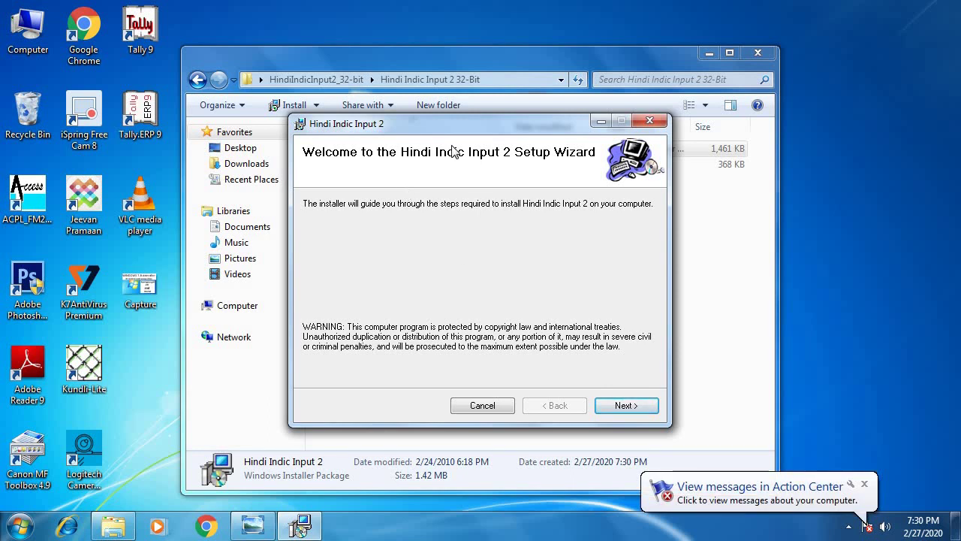
Step: Install Hindi Indic Input 2 for 'Just me' in the default Webdunia folder, then close the wizard
left_click(623, 404)
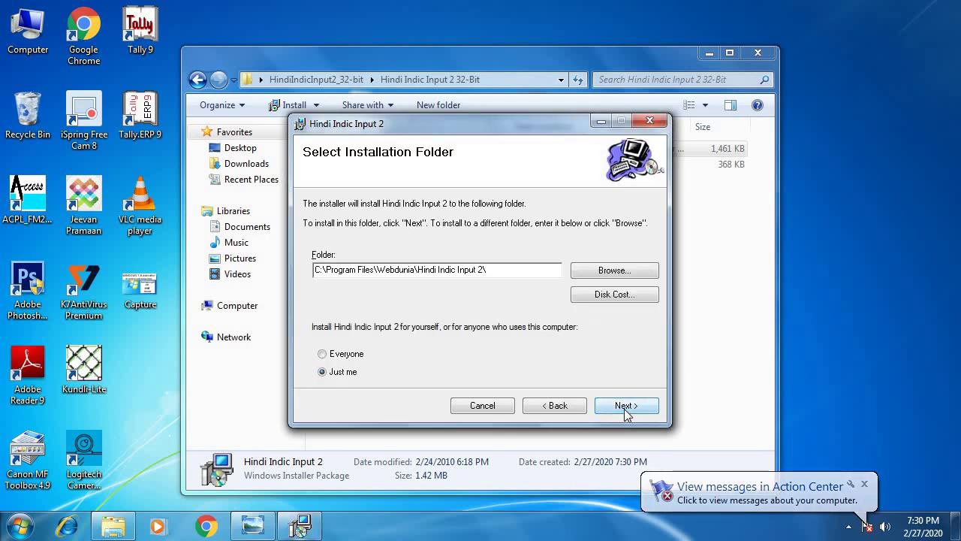
left_click(333, 358)
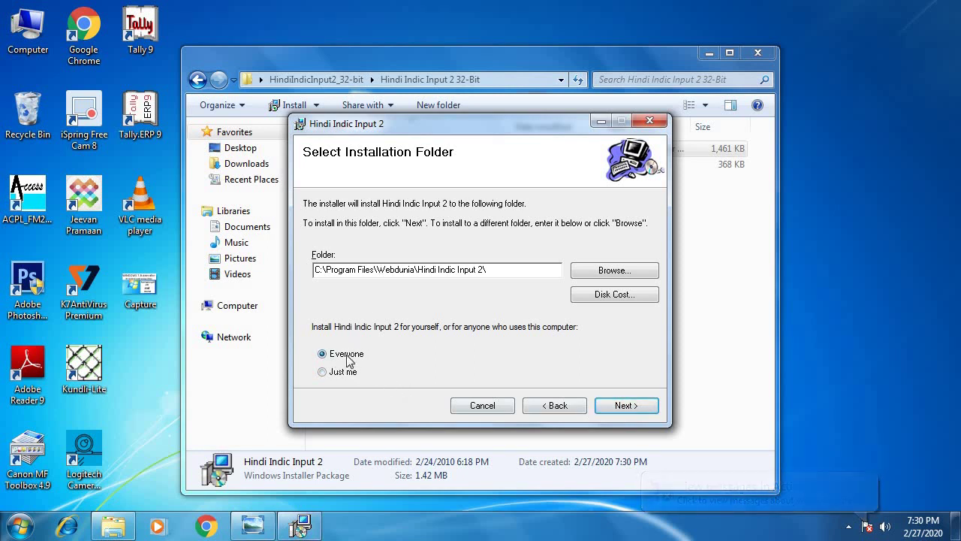
left_click(323, 372)
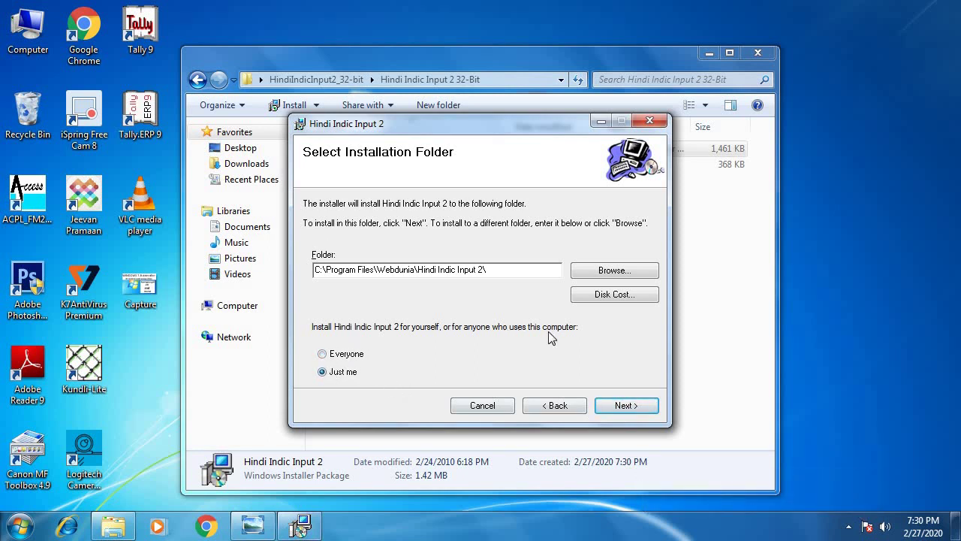
left_click(615, 398)
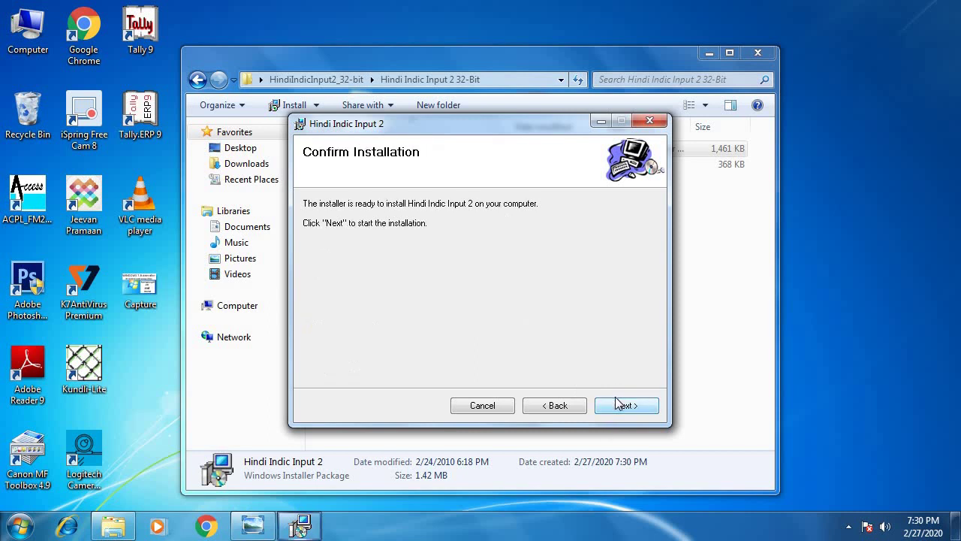
left_click(619, 404)
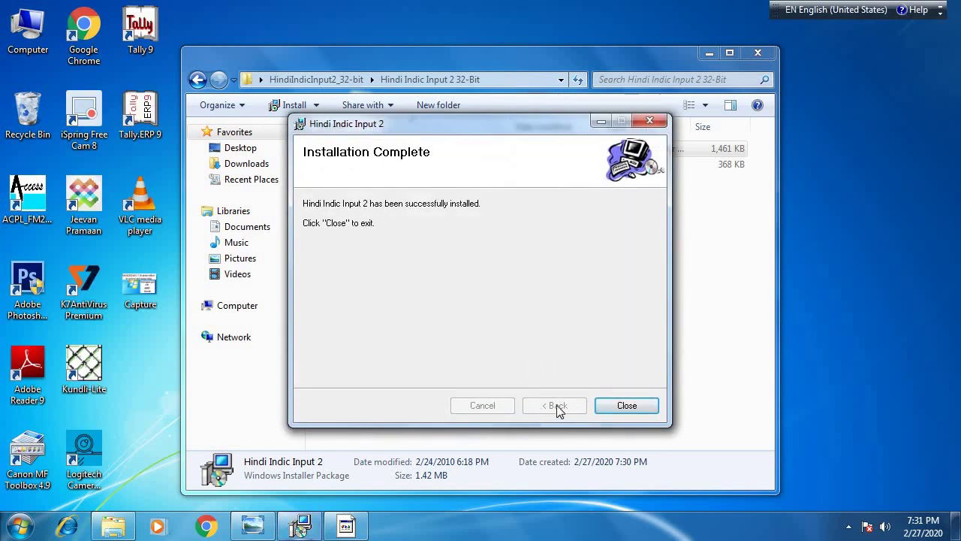
left_click(618, 406)
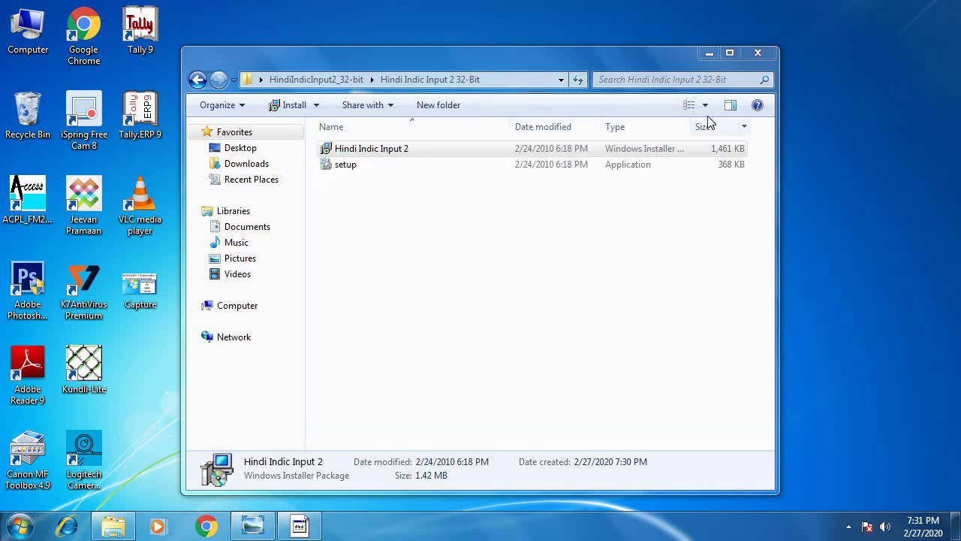
Step: Dismiss the antivirus licence reminder and start Word 2007 from All Programs > Microsoft Office
left_click(707, 55)
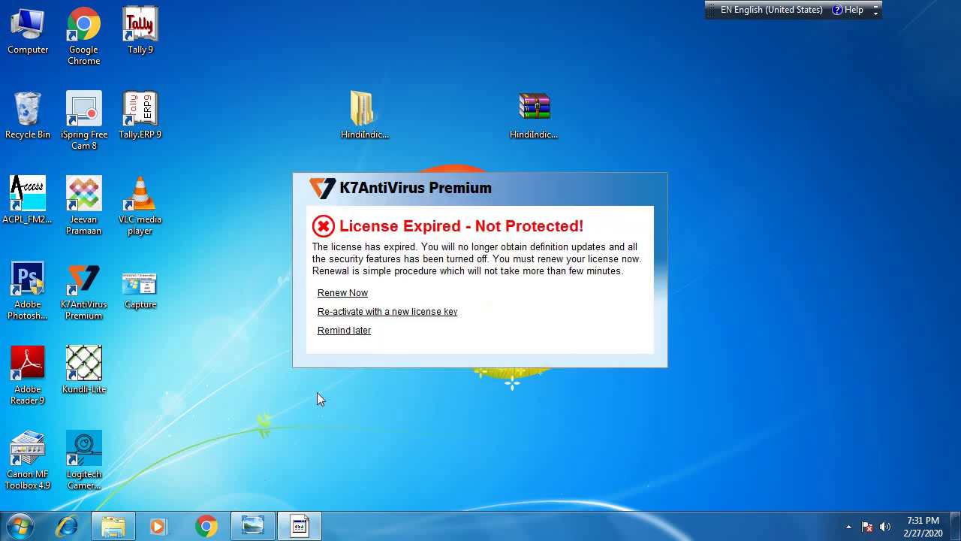
left_click(345, 333)
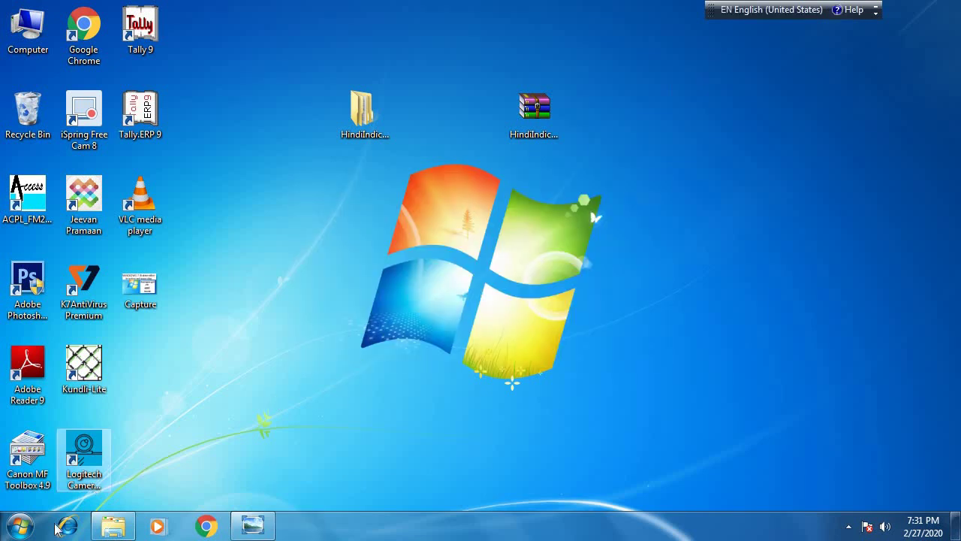
left_click(21, 526)
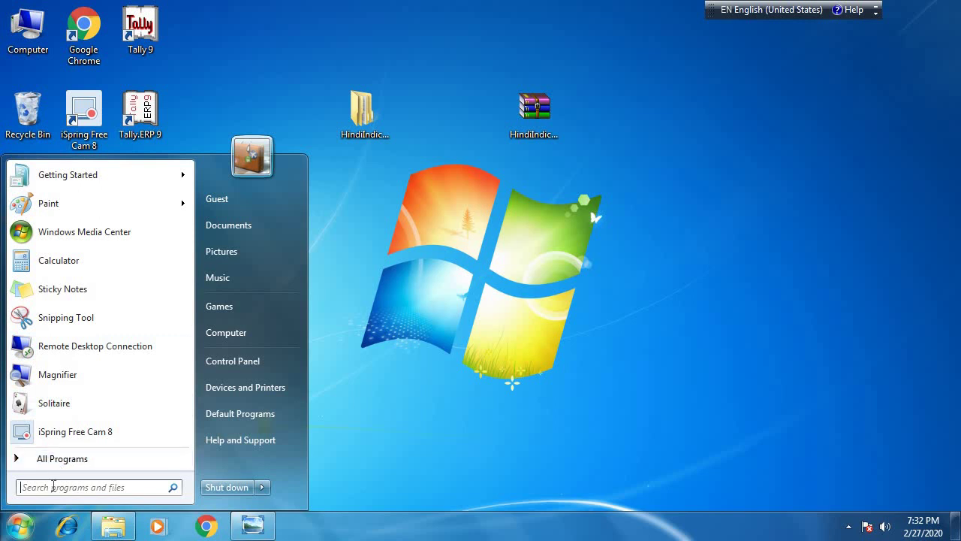
left_click(57, 461)
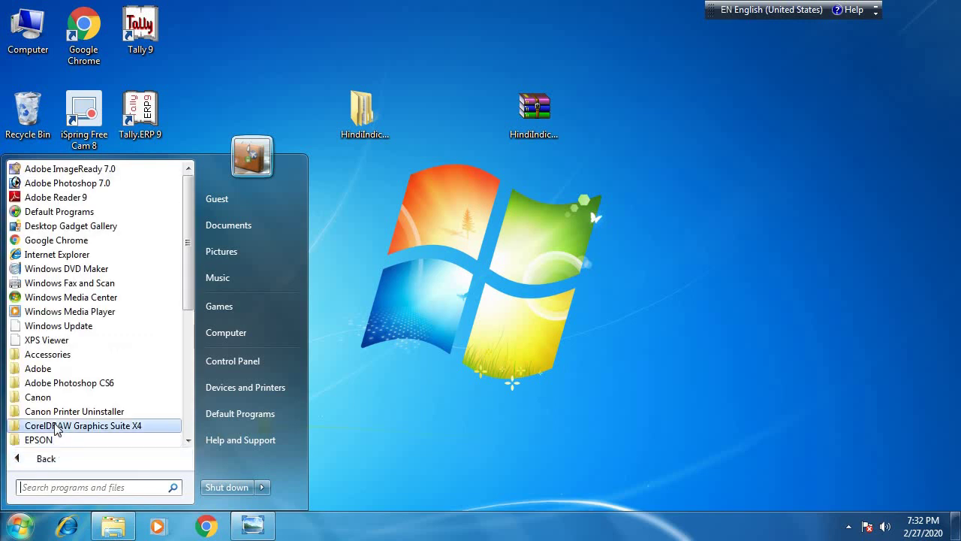
scroll(57, 426, "down", 4)
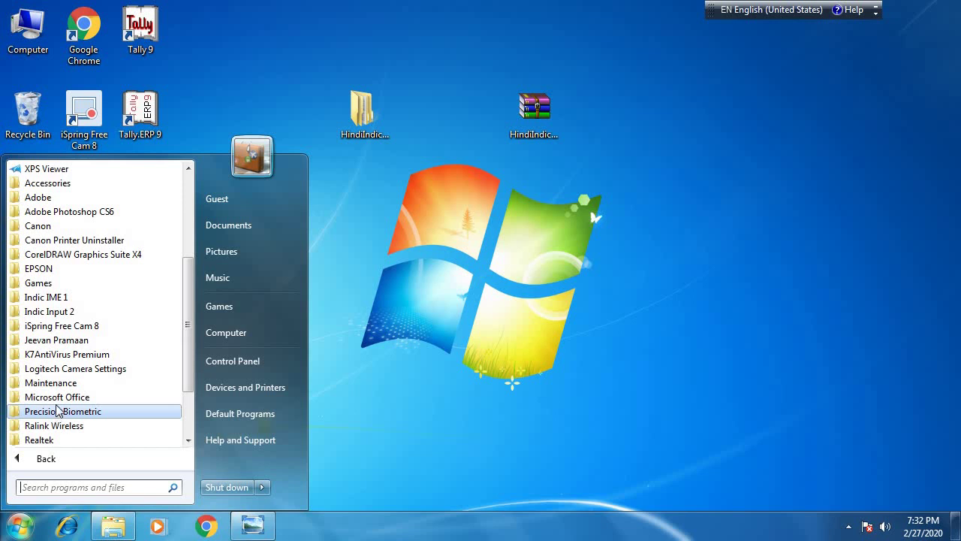
left_click(57, 396)
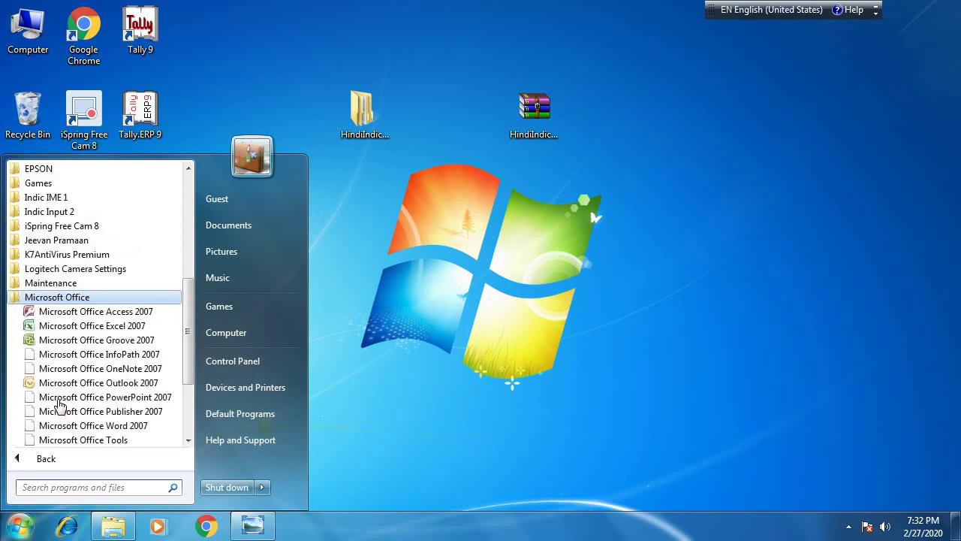
left_click(88, 426)
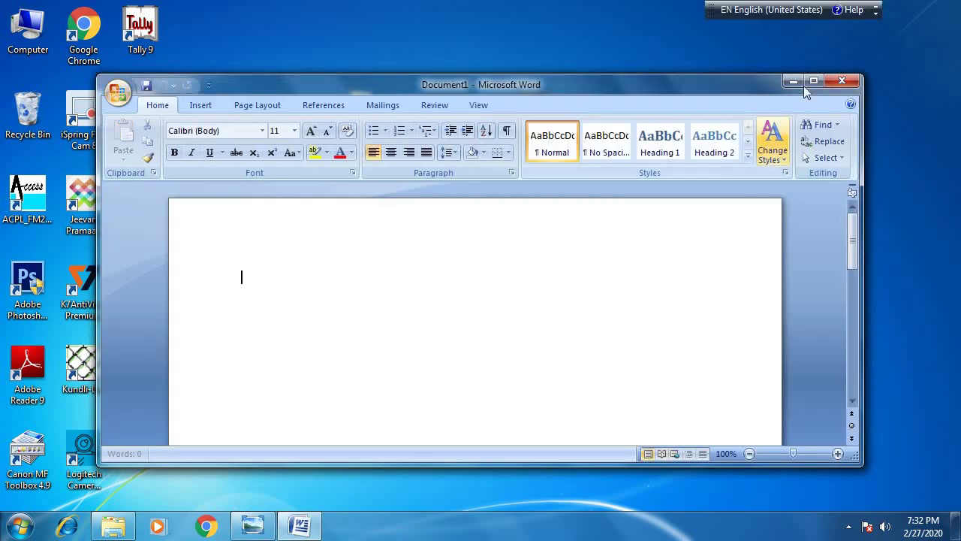
Step: Maximize the Word window and minimize the floating language bar
left_click(813, 81)
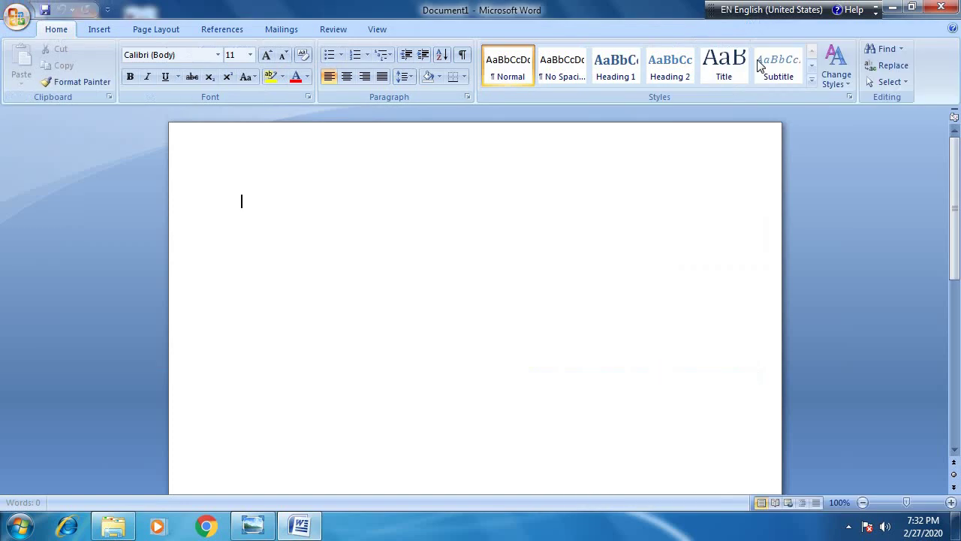
left_click_drag(710, 10, 547, 255)
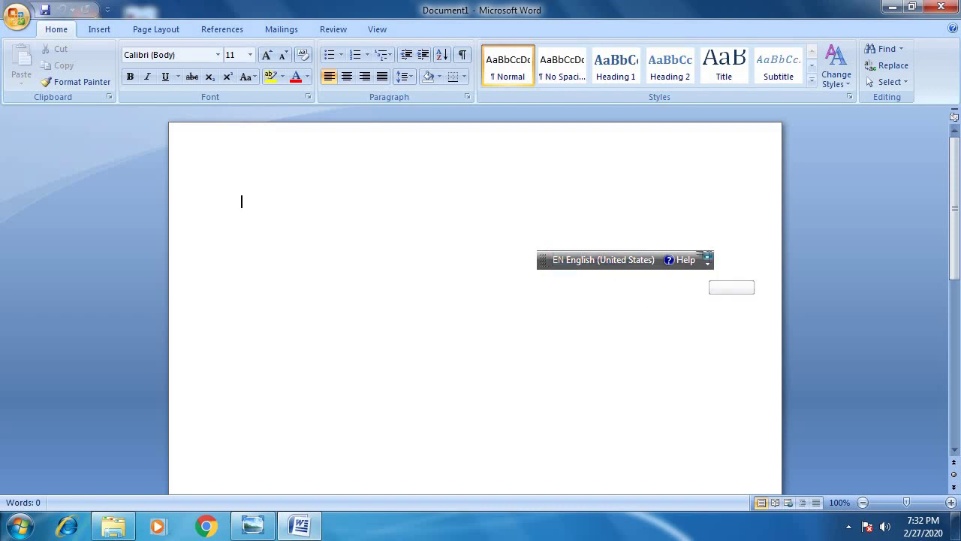
left_click(708, 260)
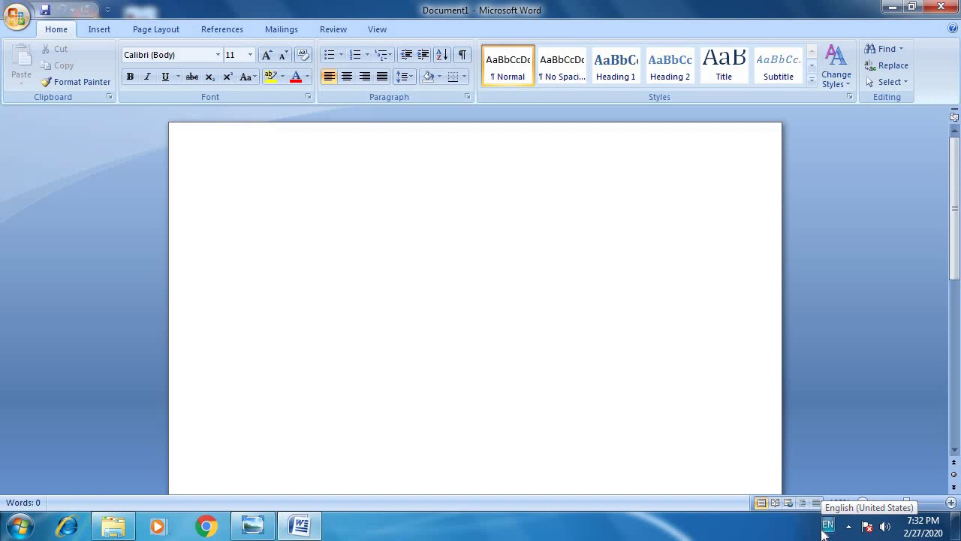
Step: Switch the input language from EN to Hindi (India) in the taskbar language list
left_click(826, 524)
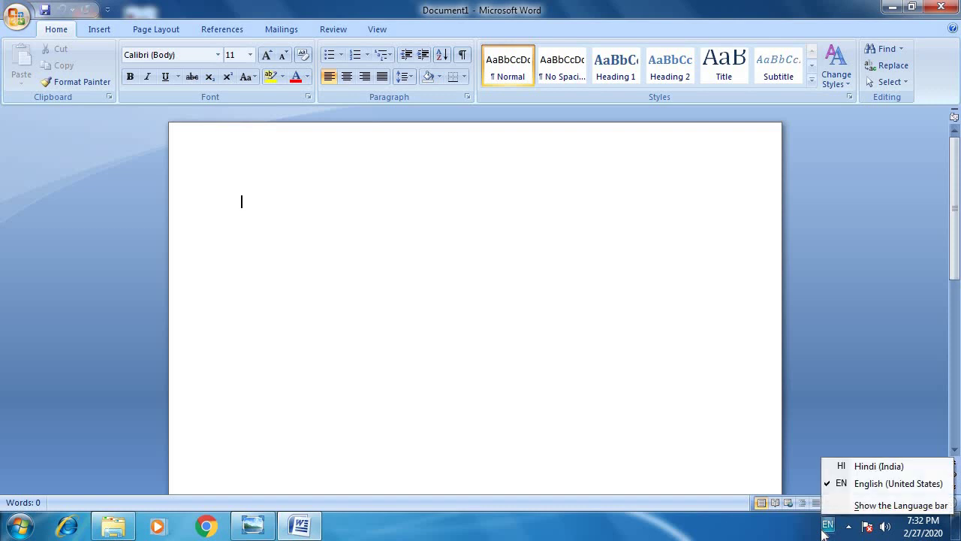
left_click(844, 467)
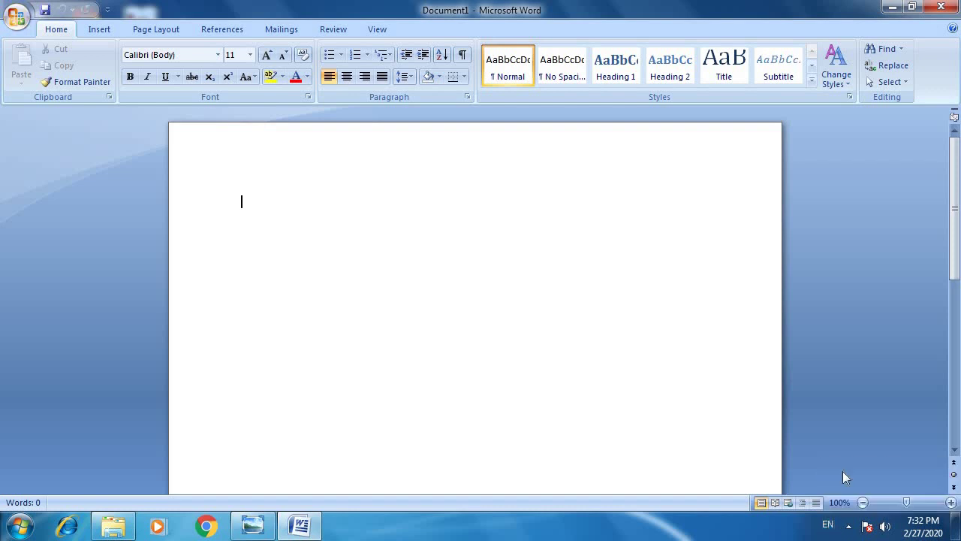
left_click(815, 523)
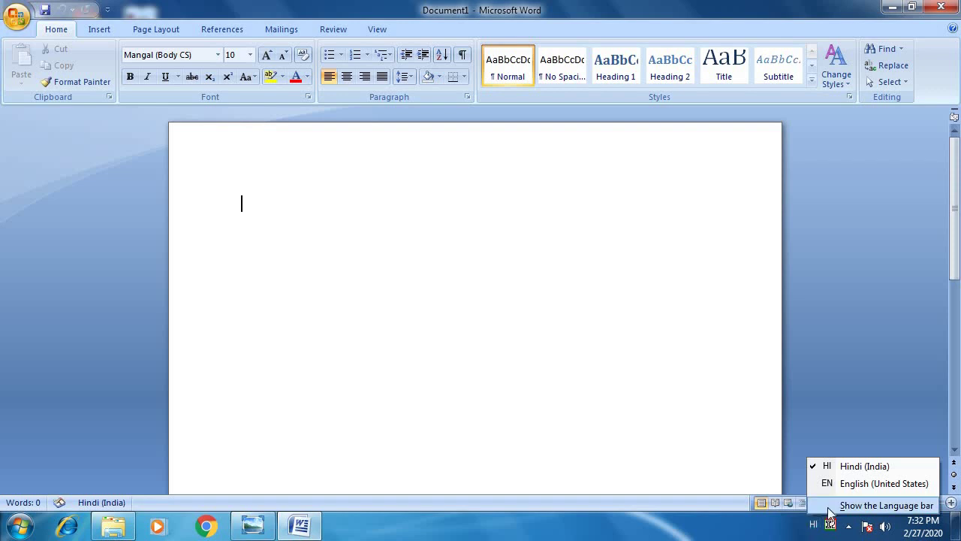
Step: Restore the language bar and review the Hindi Indic Input 2 keyboard layouts, keeping Hindi Transliteration
left_click(829, 509)
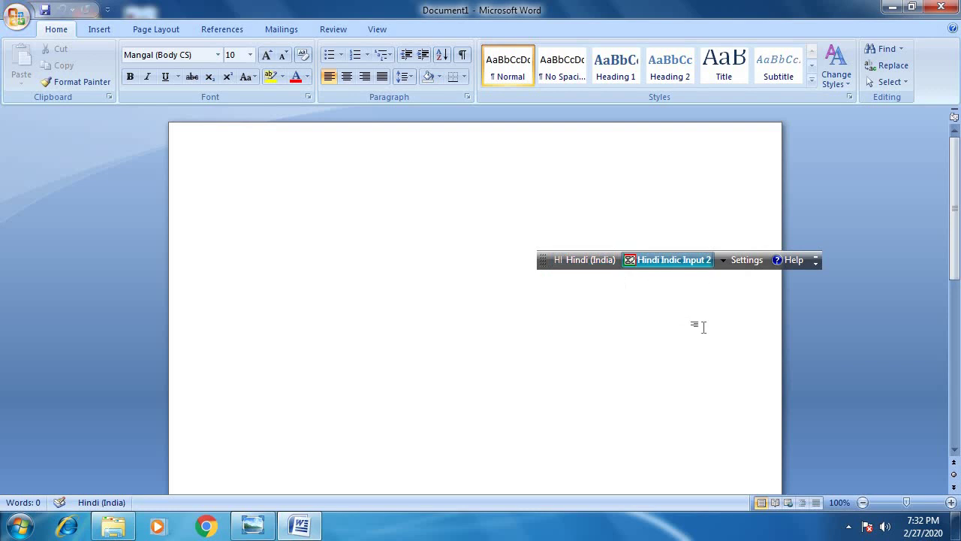
left_click(746, 263)
mouse_move(753, 279)
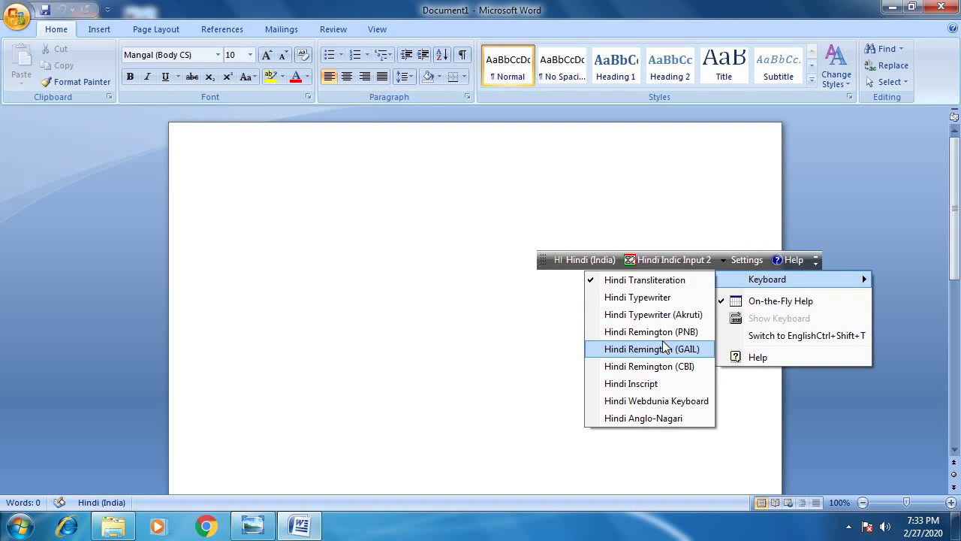
left_click(662, 341)
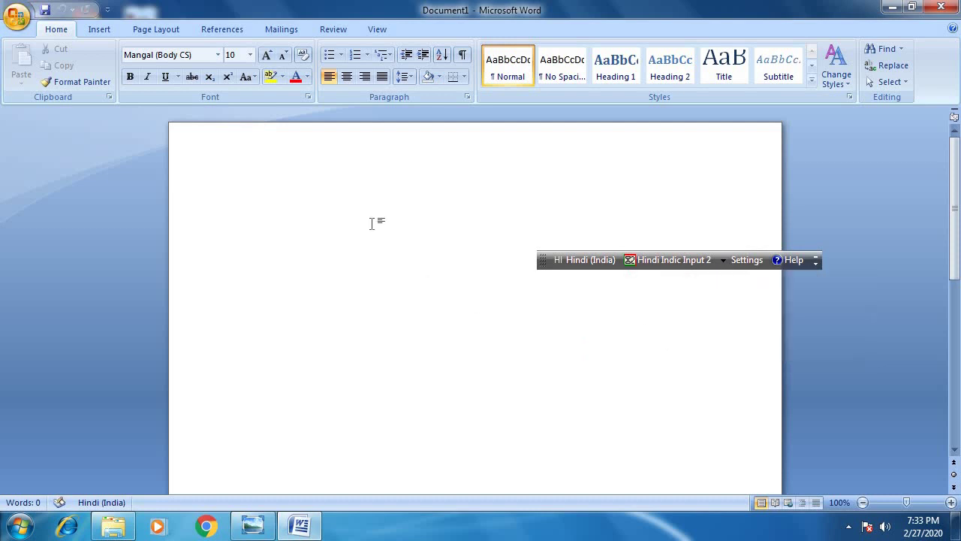
Step: Grow the Mangal font to size 14 and type a name in Hindi Devanagari
left_click(267, 56)
left_click(268, 57)
left_click(267, 57)
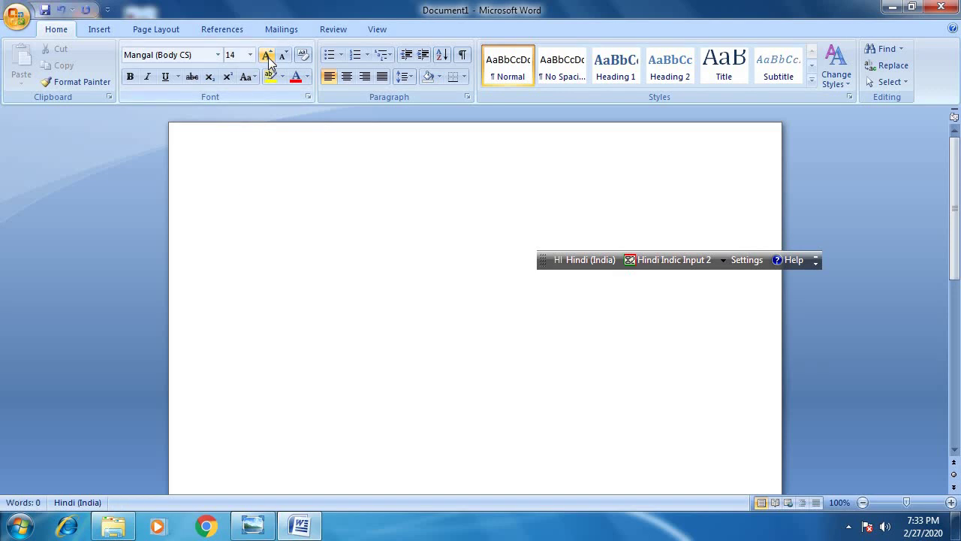
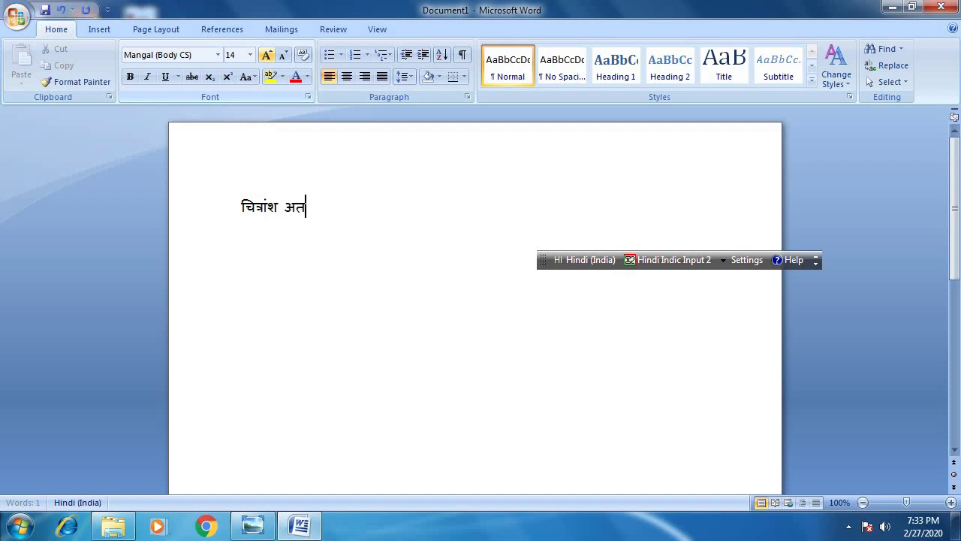